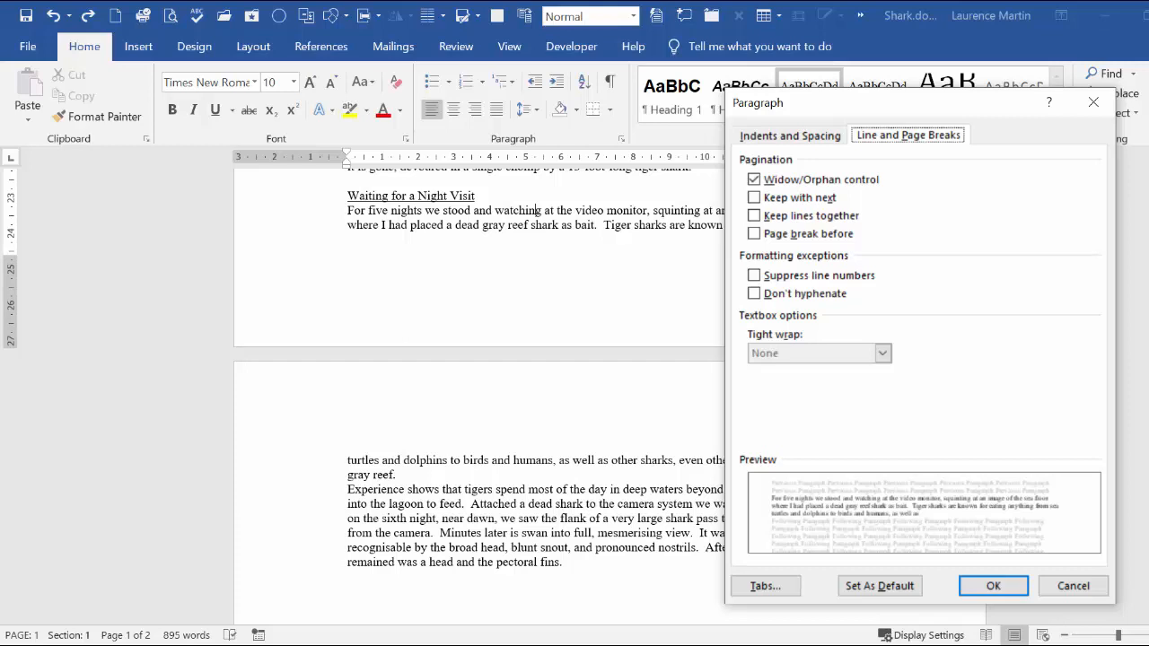
Step: Close the Paragraph settings without changes and show the document's formatting marks
left_click(1060, 585)
left_click(610, 82)
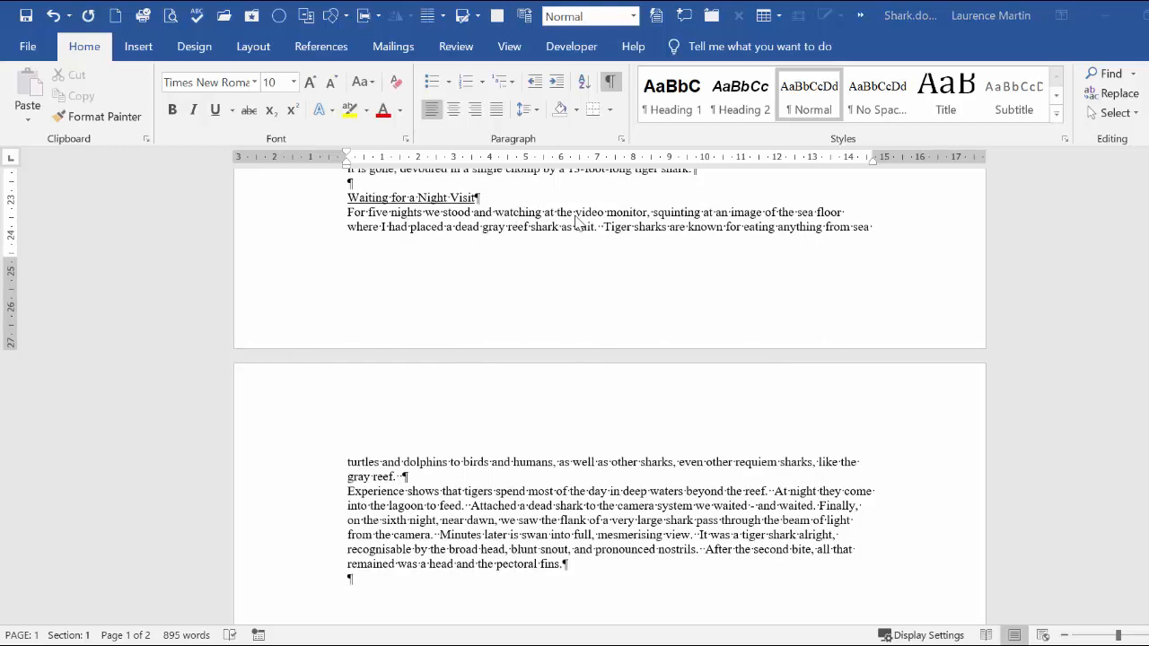
left_click(579, 221)
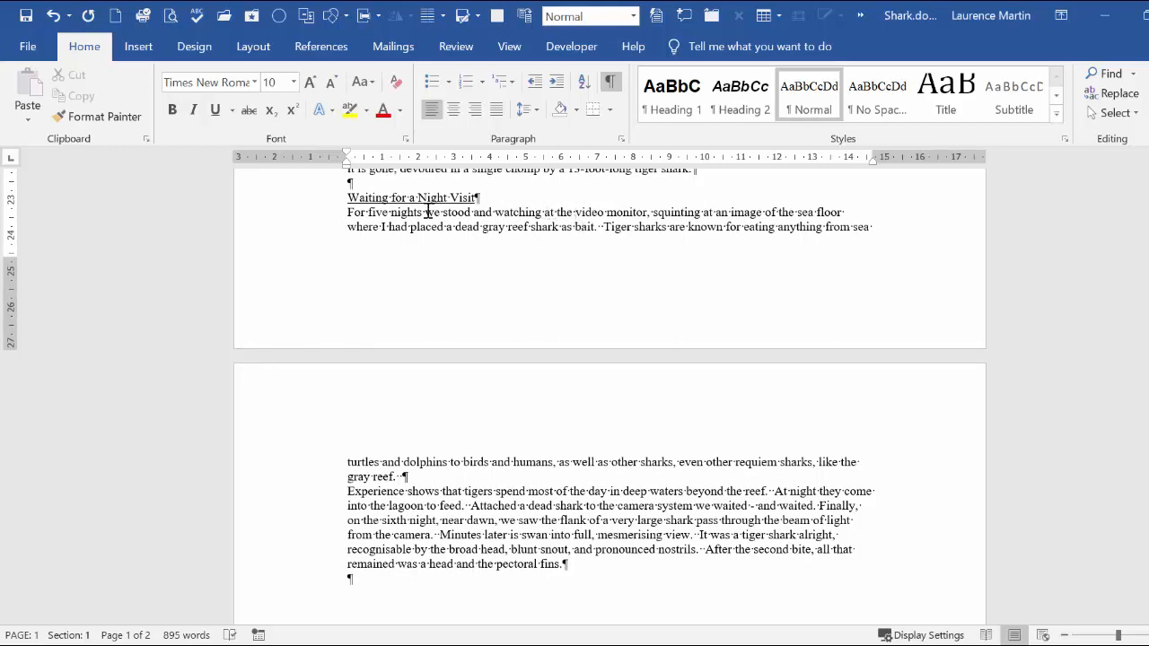
Step: Insert a manual page break before the "Waiting for a Night Visit" heading, and delete it again
left_click(350, 199)
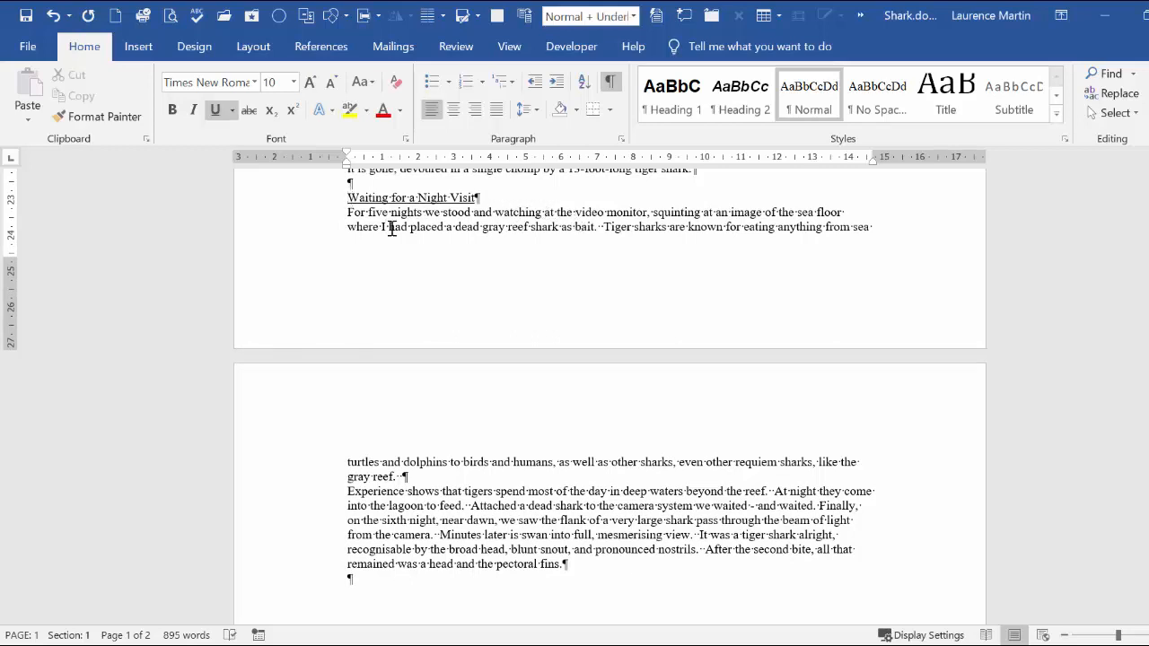
key("ctrl+Return")
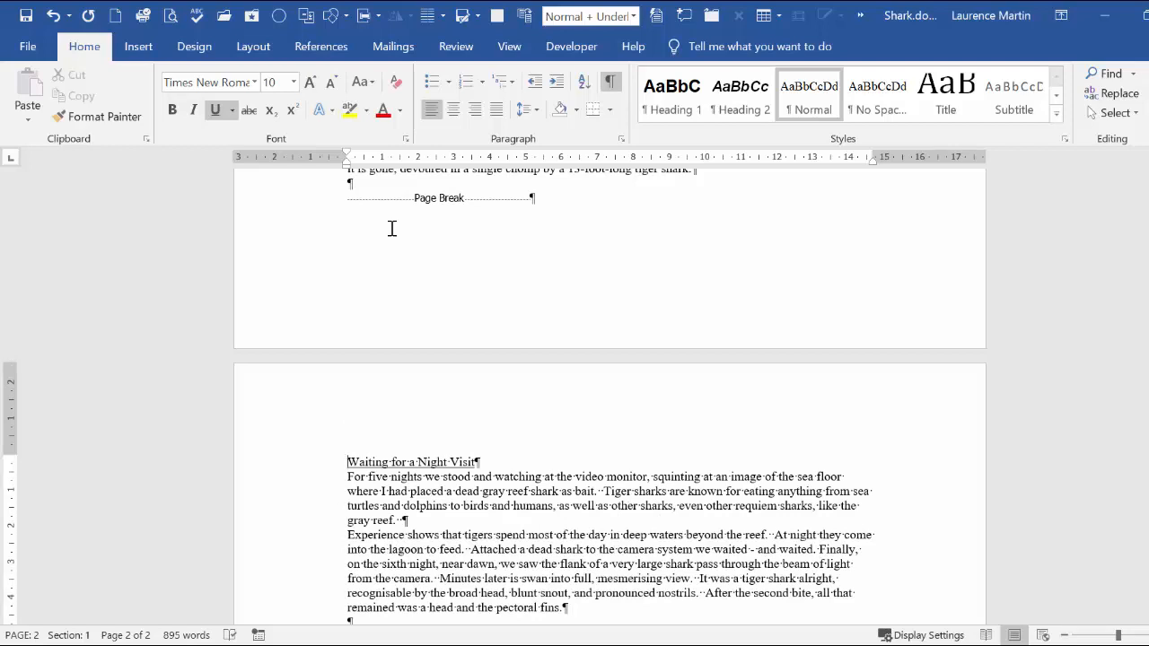
left_click(316, 207)
key("Delete")
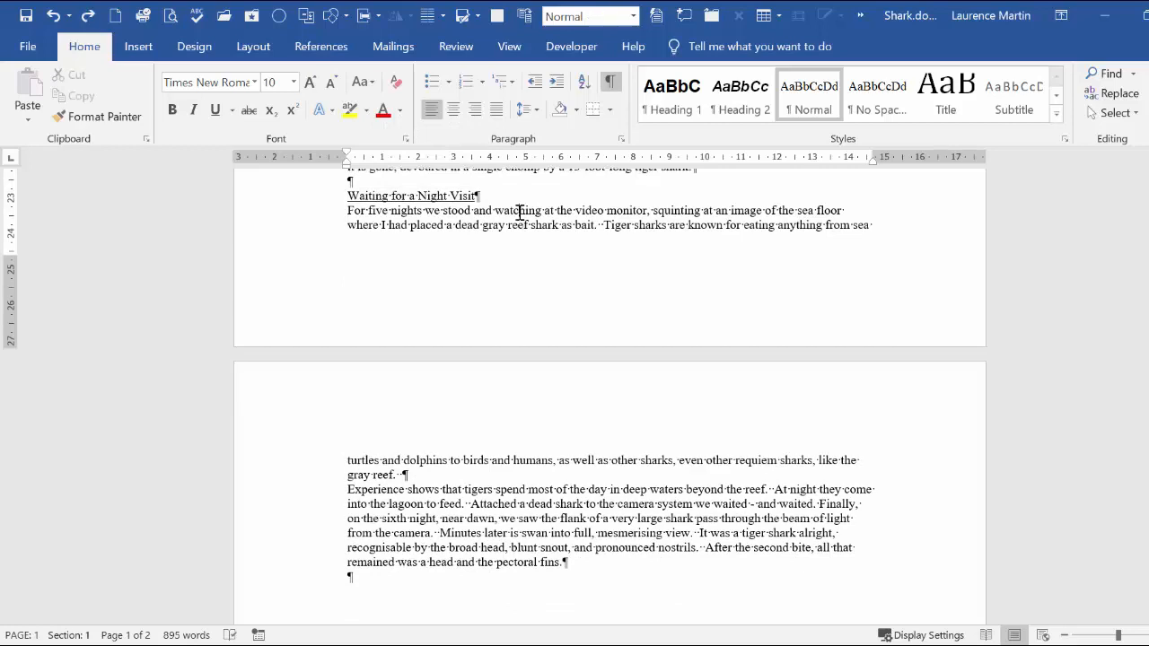
Step: Examine the Line and Page Breaks options of the paragraph under "Waiting for a Night Visit" and close them without changes
right_click(525, 218)
left_click(555, 347)
left_click(888, 139)
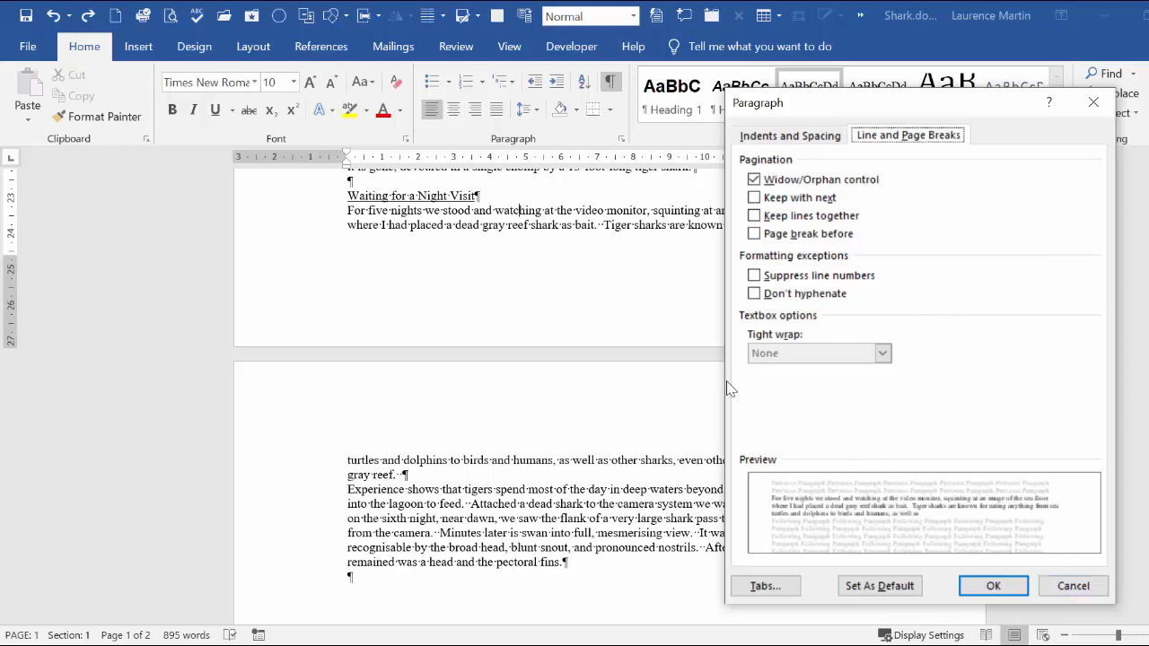
left_click(1074, 588)
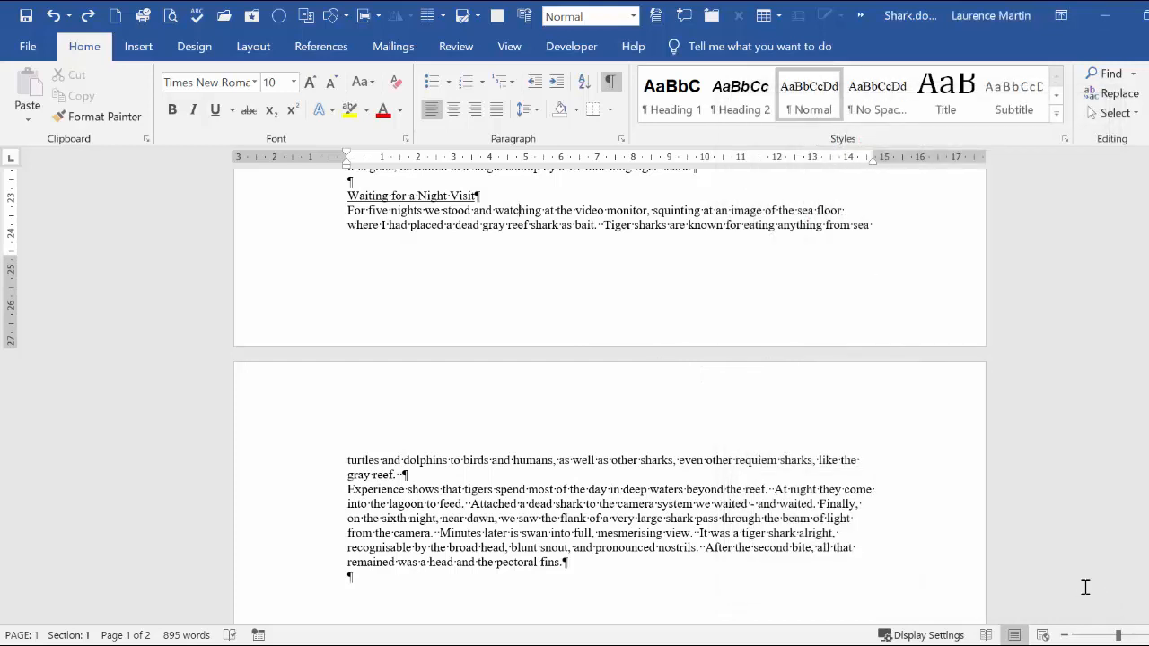
Step: Apply Keep lines together to every paragraph in the document
key("ctrl+a")
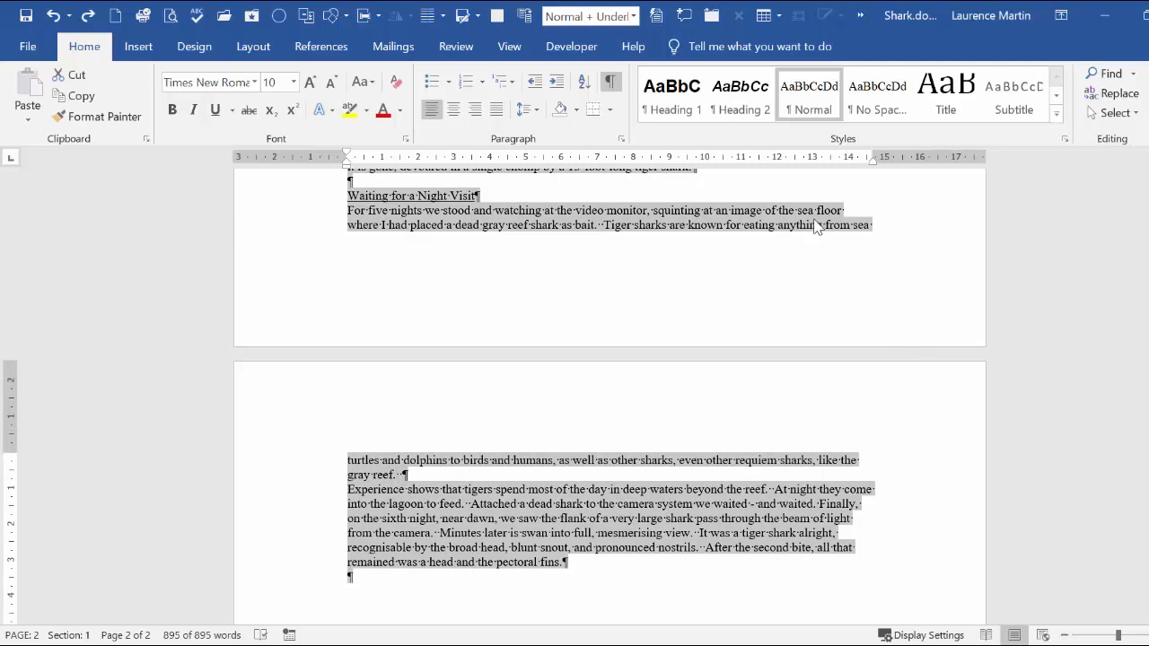
right_click(817, 226)
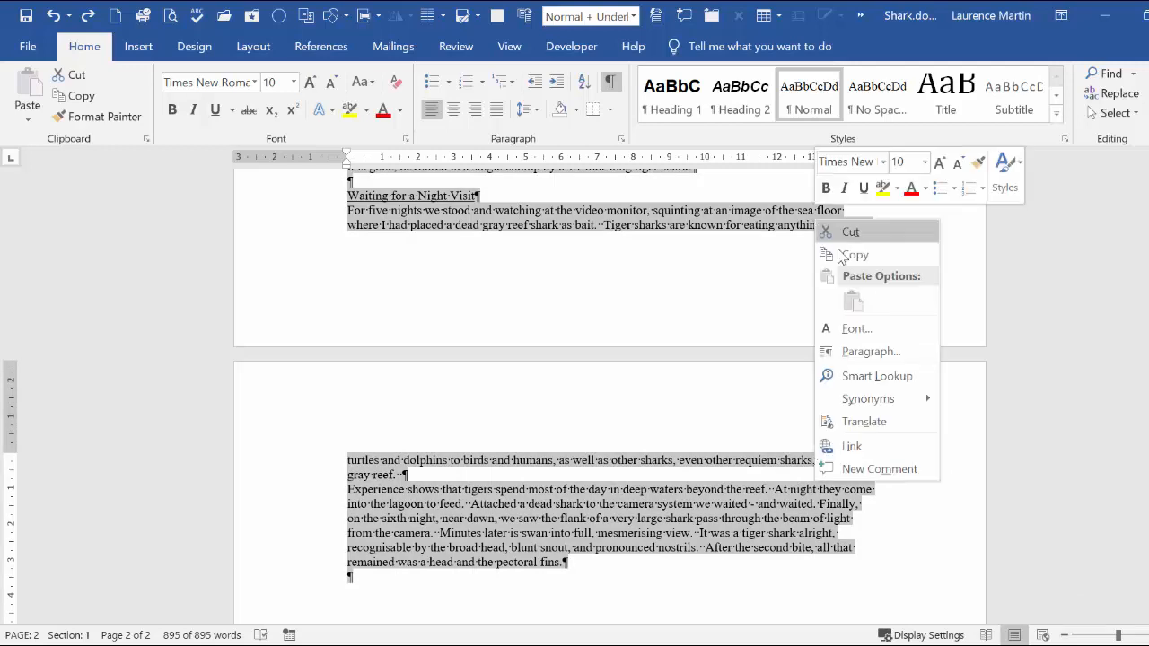
left_click(868, 356)
left_click(755, 217)
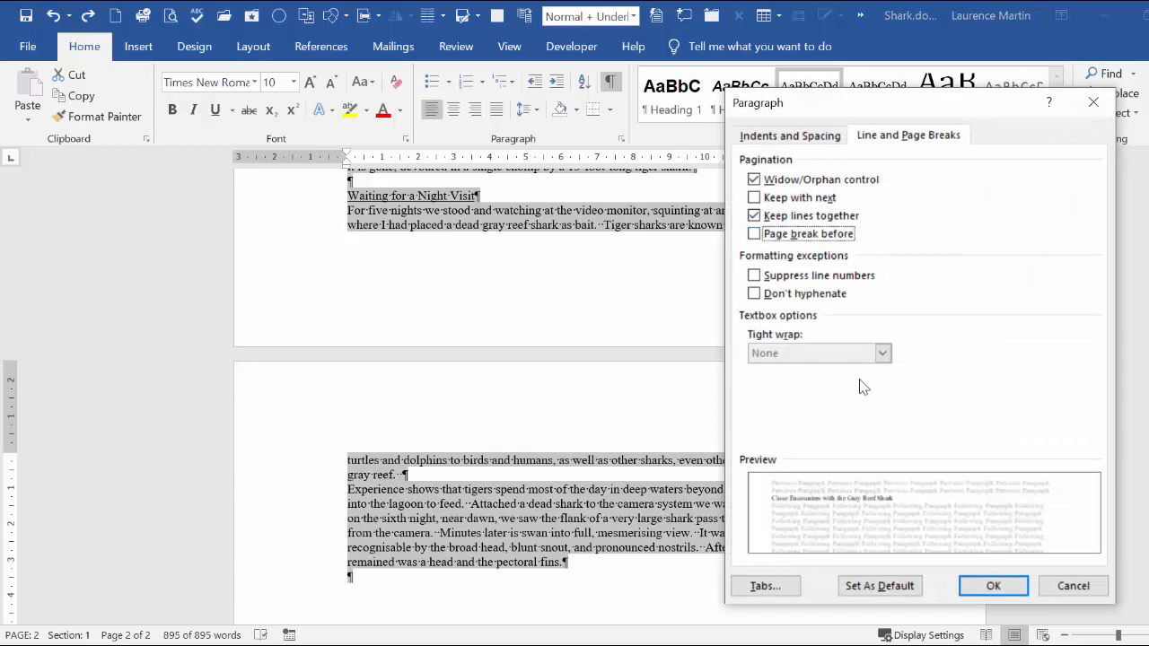
left_click(994, 587)
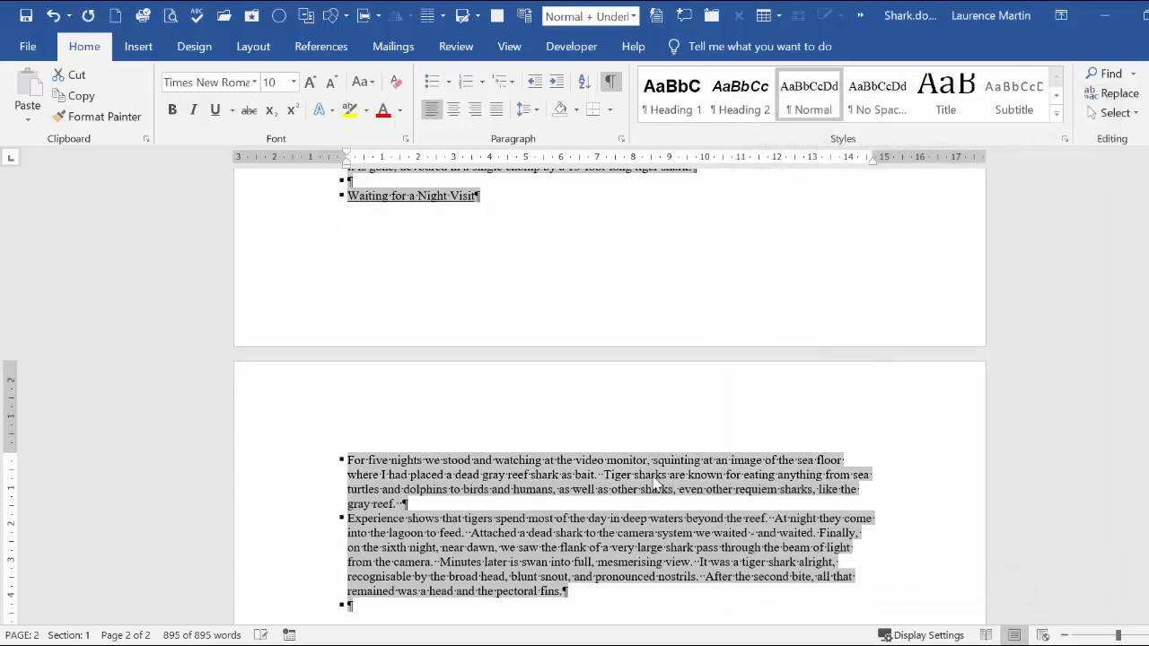
left_click(512, 490)
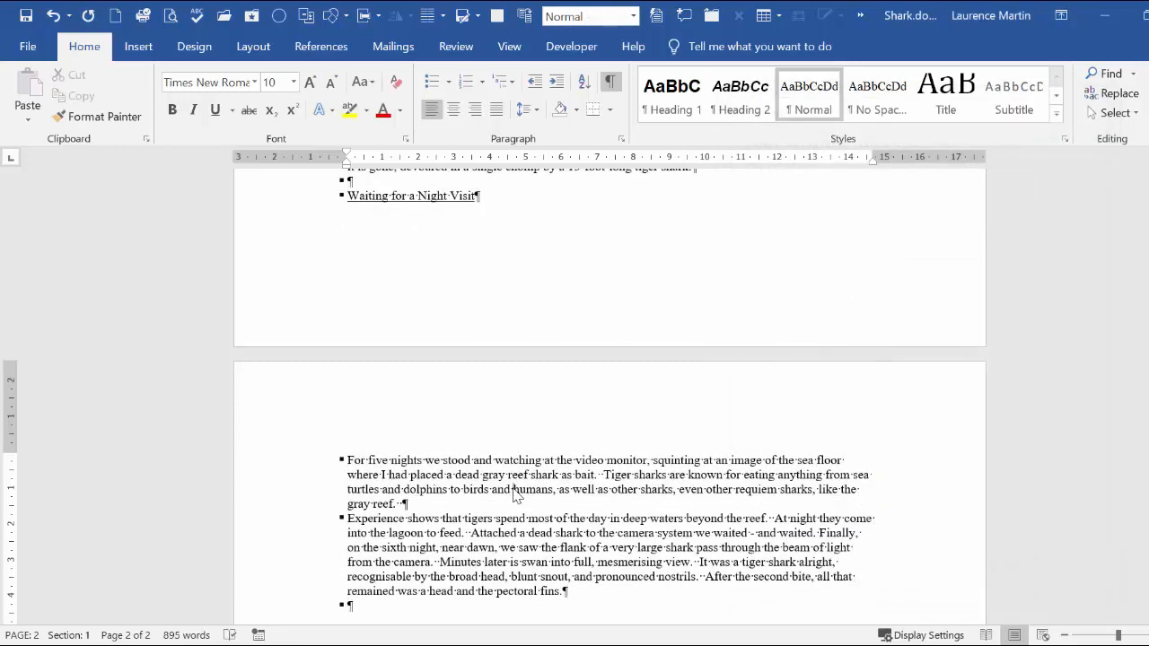
Step: Turn on Keep with next for the "Waiting for a Night Visit" heading
left_click(320, 201)
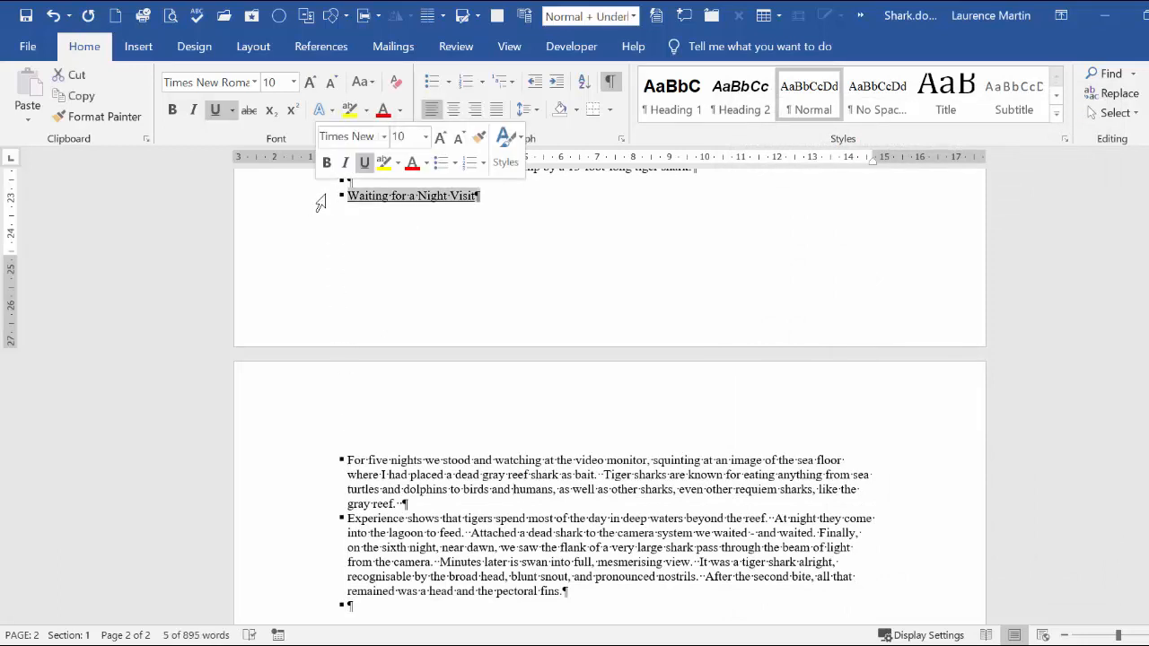
left_click(376, 197)
right_click(400, 195)
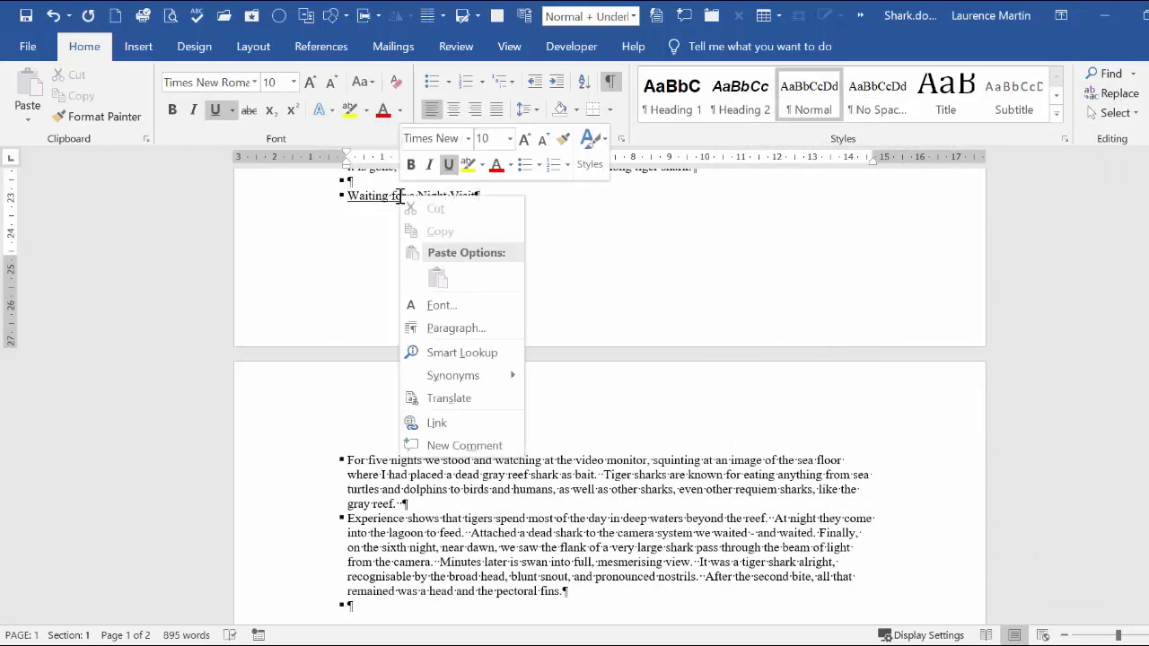
left_click(481, 328)
left_click(755, 216)
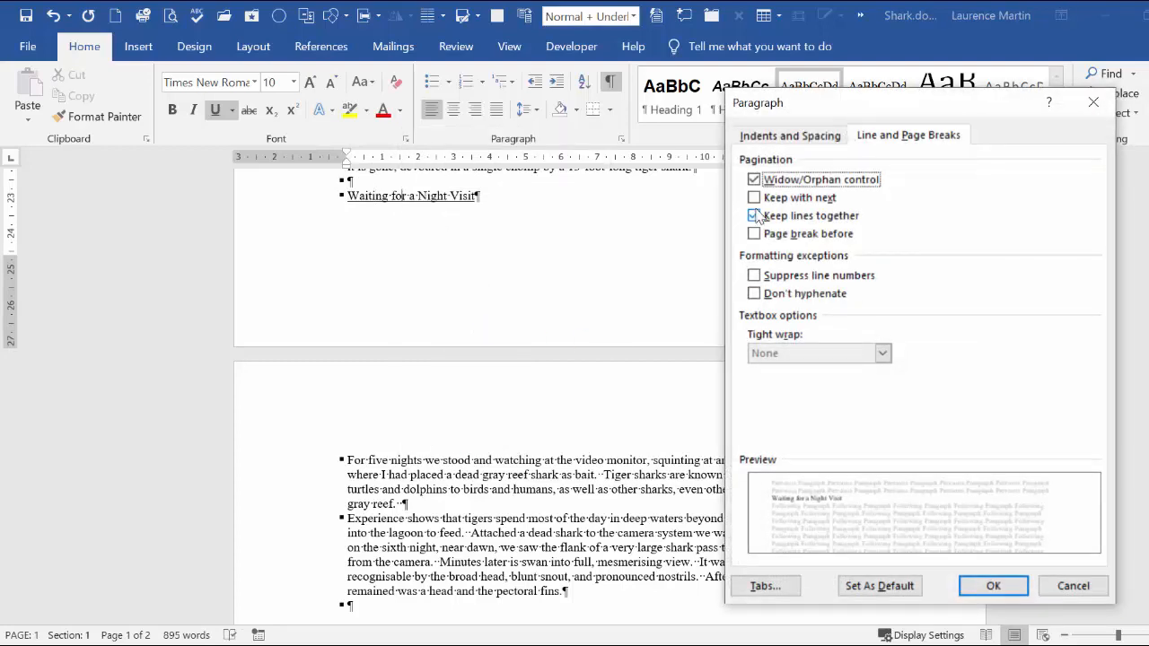
left_click(754, 197)
left_click(968, 579)
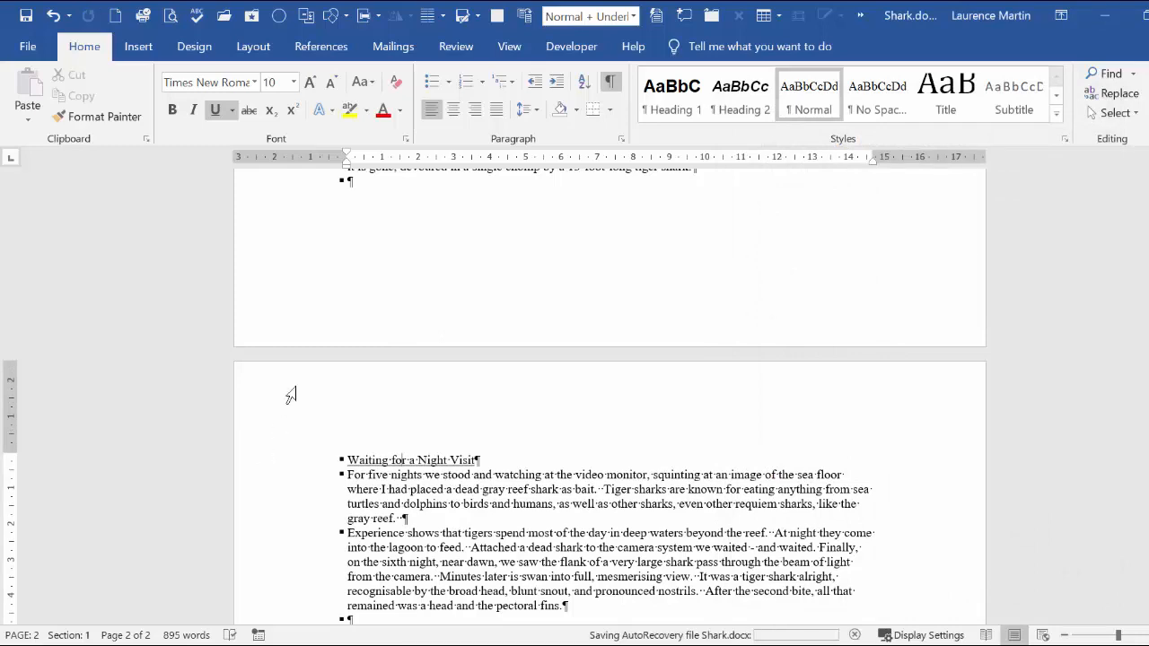
Step: Turn on Page break before for the "It's a Shark-Eat-Shark World - Tiger Sharks" heading
scroll(323, 318, "up", 2)
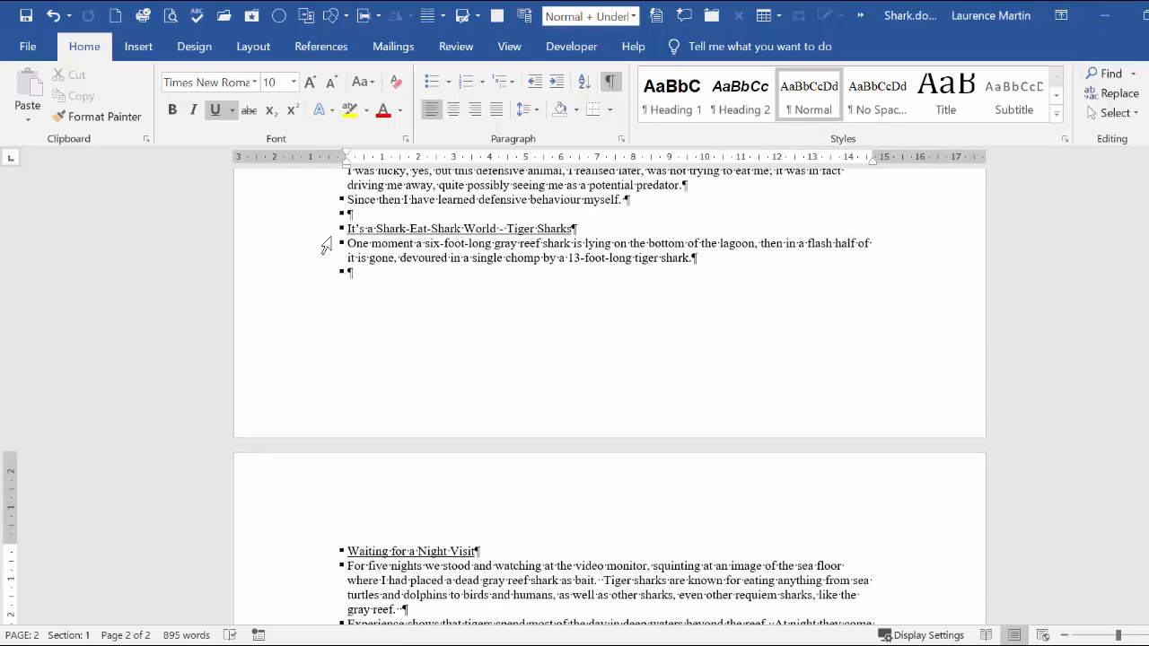
left_click(323, 230)
left_click(378, 230)
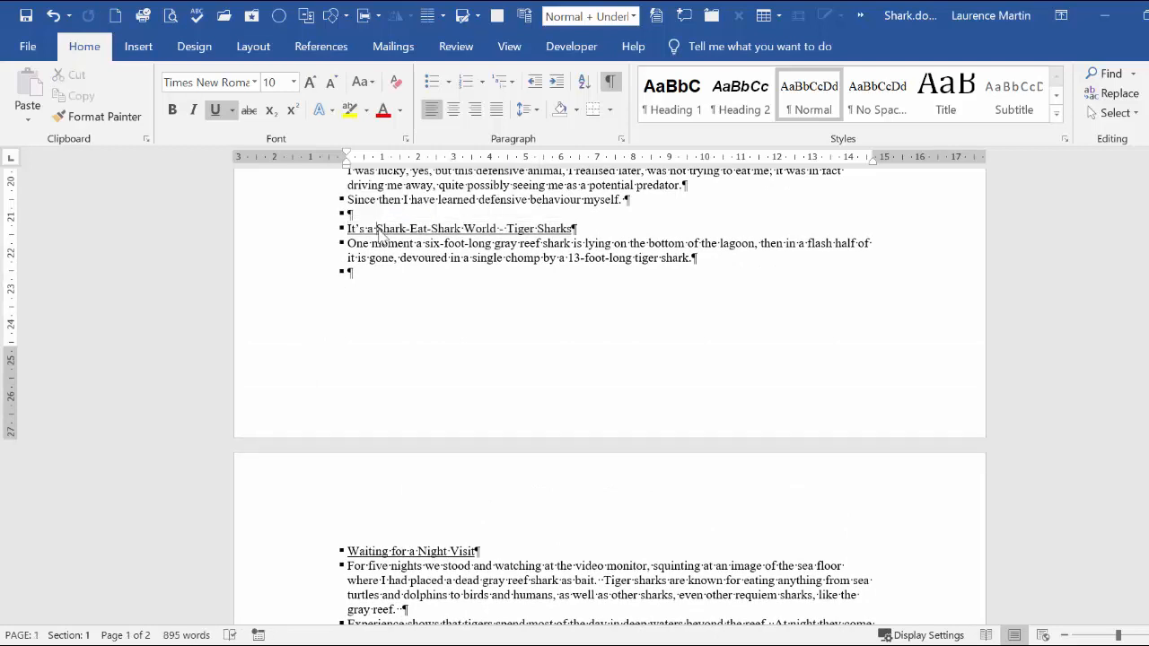
right_click(378, 232)
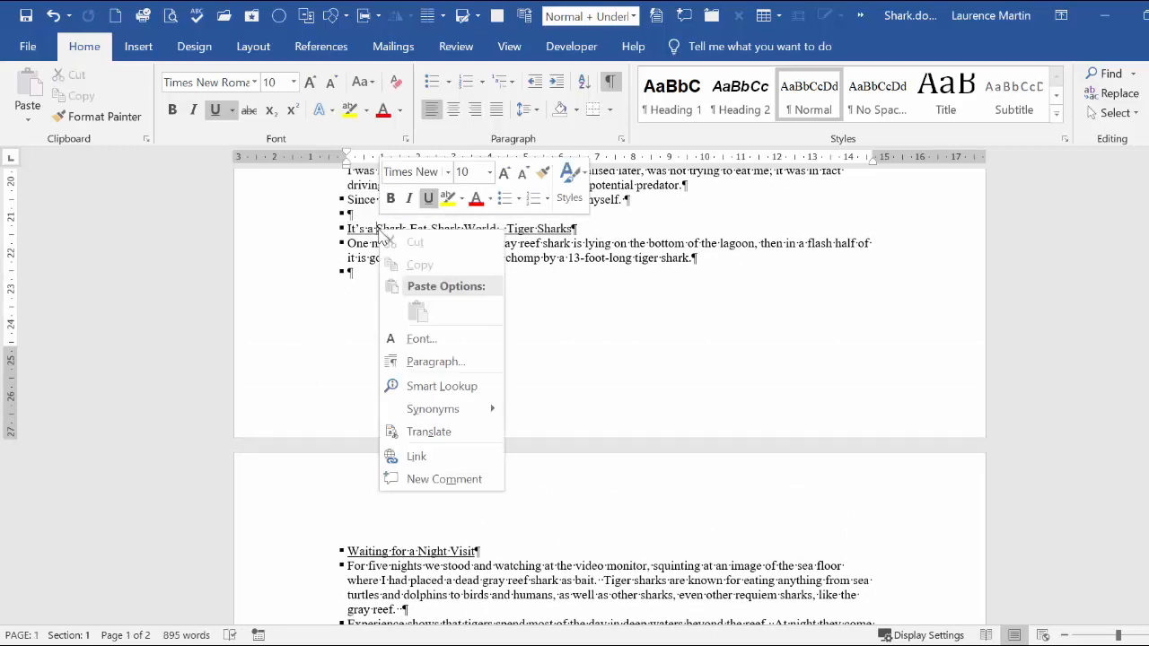
left_click(415, 363)
left_click(792, 236)
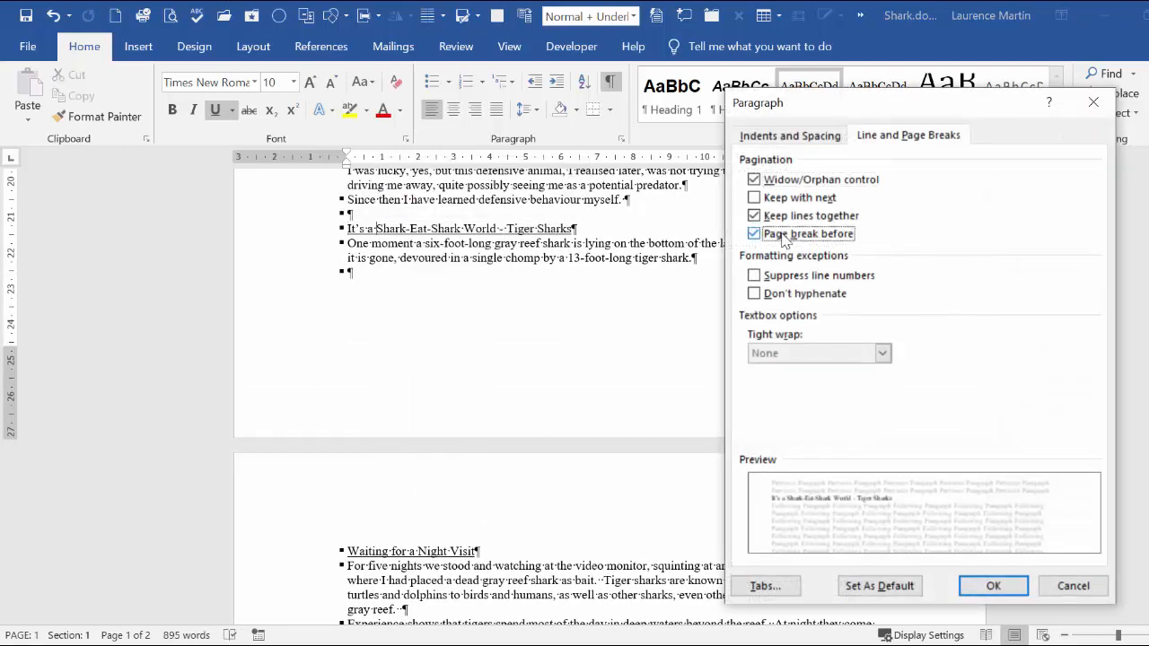
left_click(993, 585)
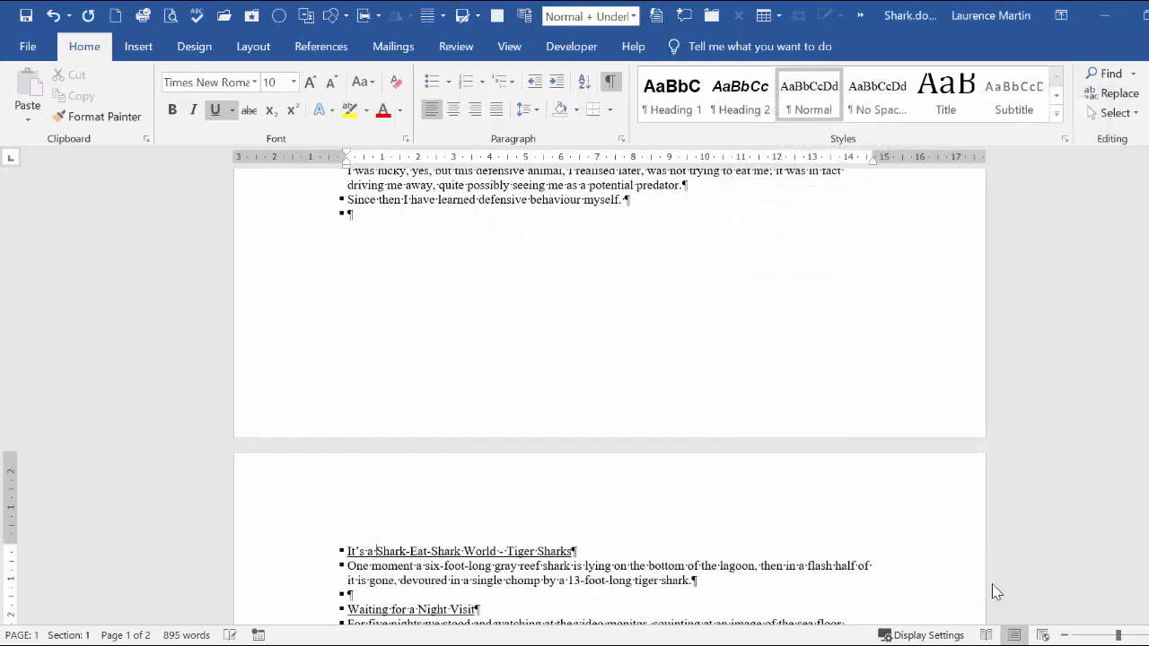
scroll(656, 482, "down", 4)
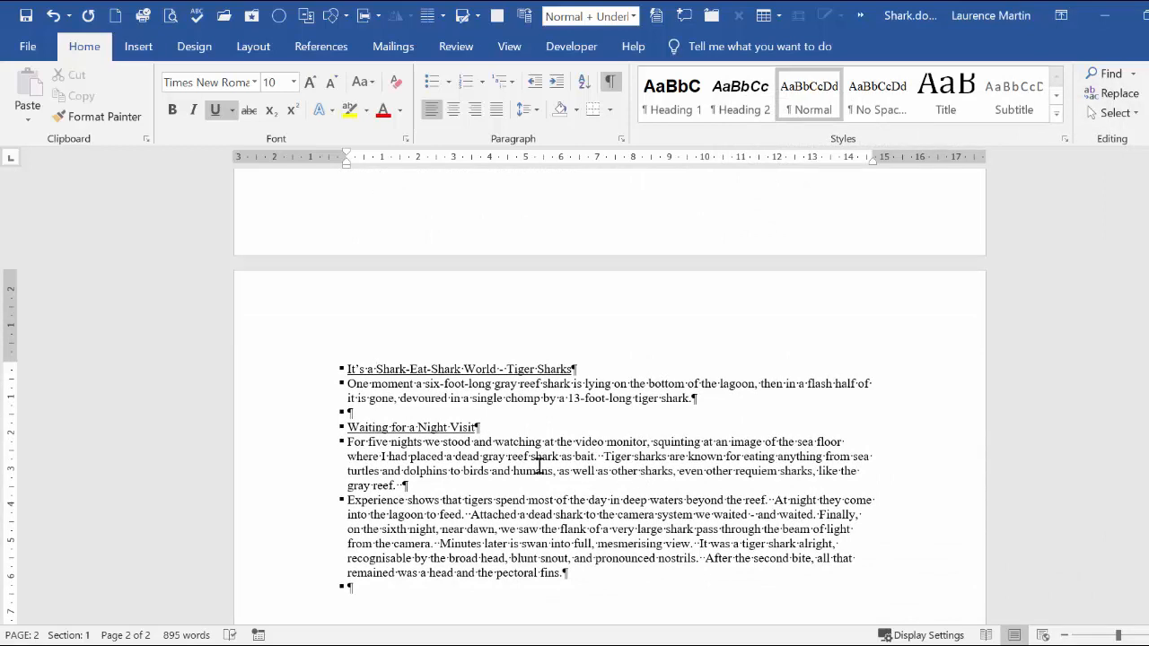
left_click(306, 401)
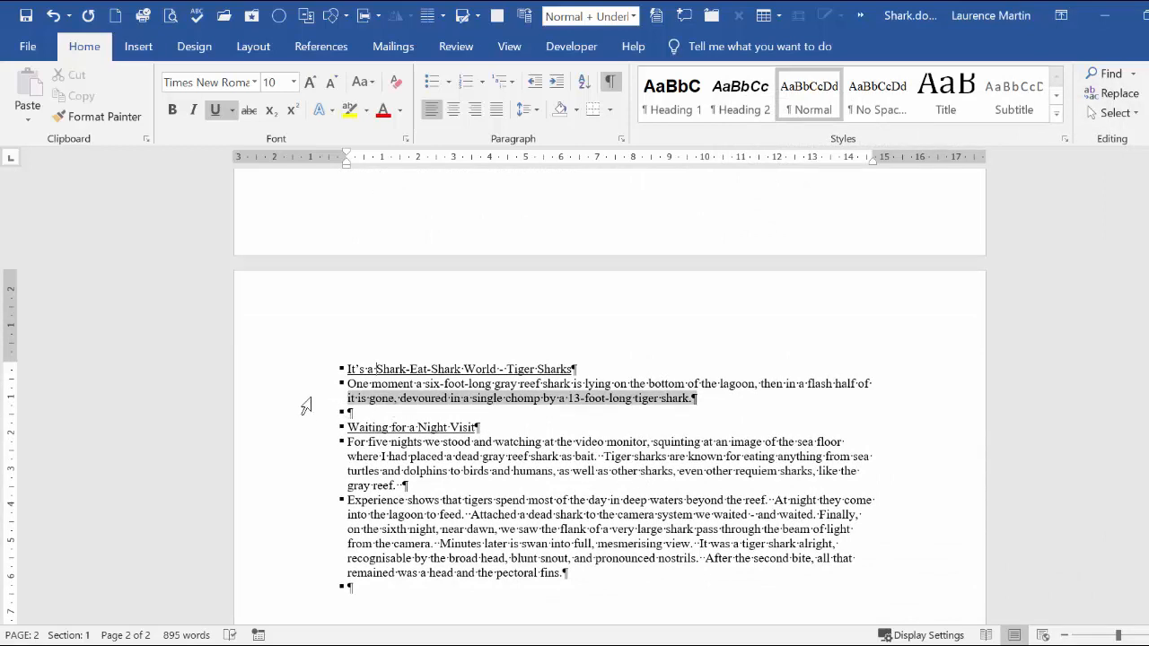
left_click(299, 461)
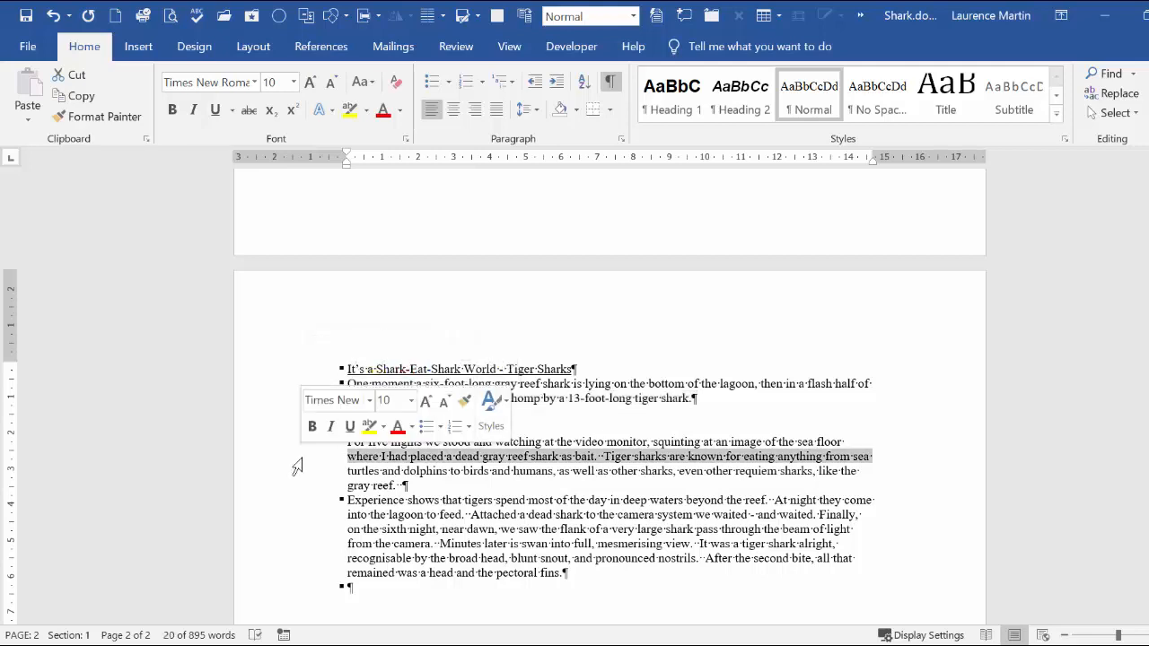
left_click(271, 429)
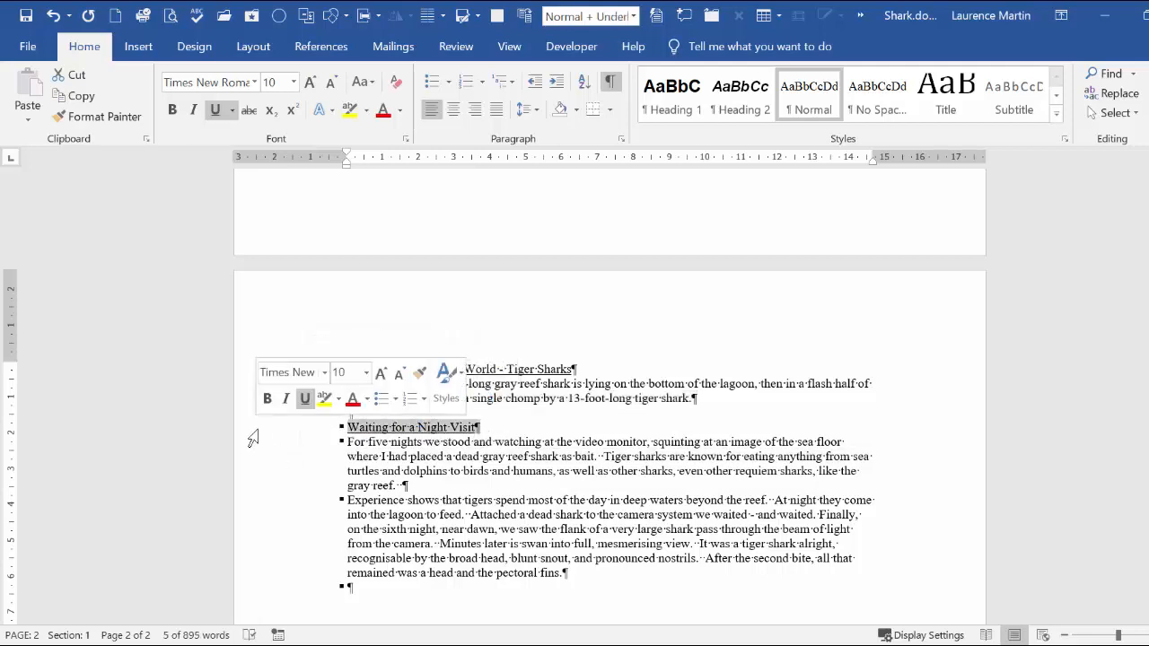
left_click(428, 430)
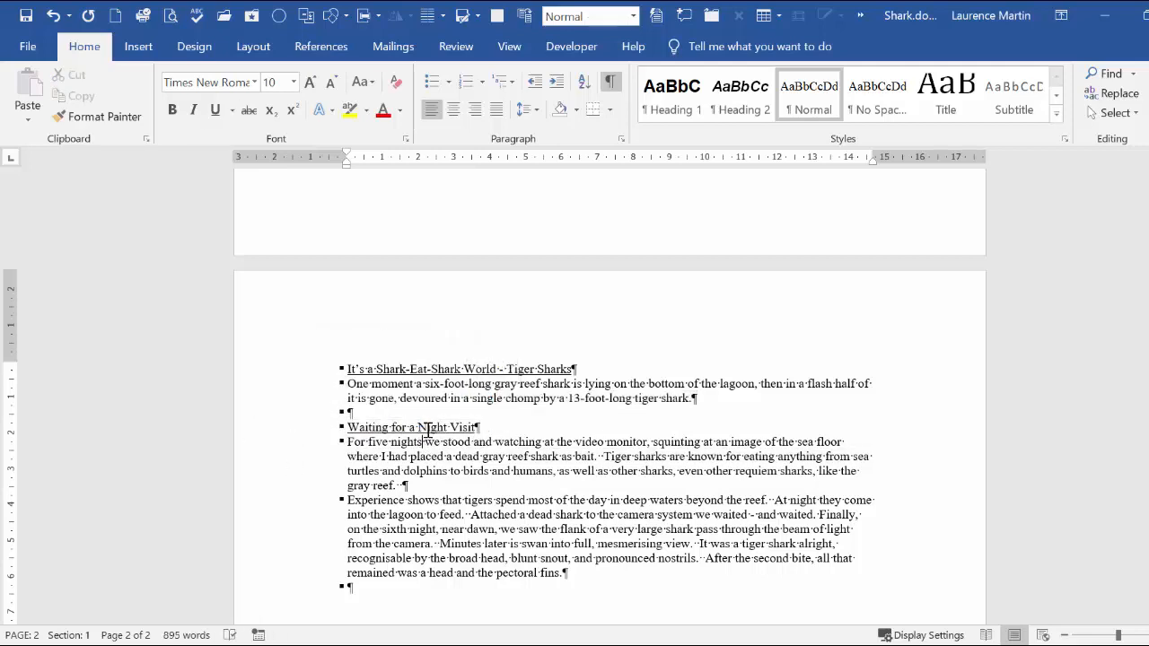
Step: Undo the last three paragraph formatting changes
left_click(69, 16)
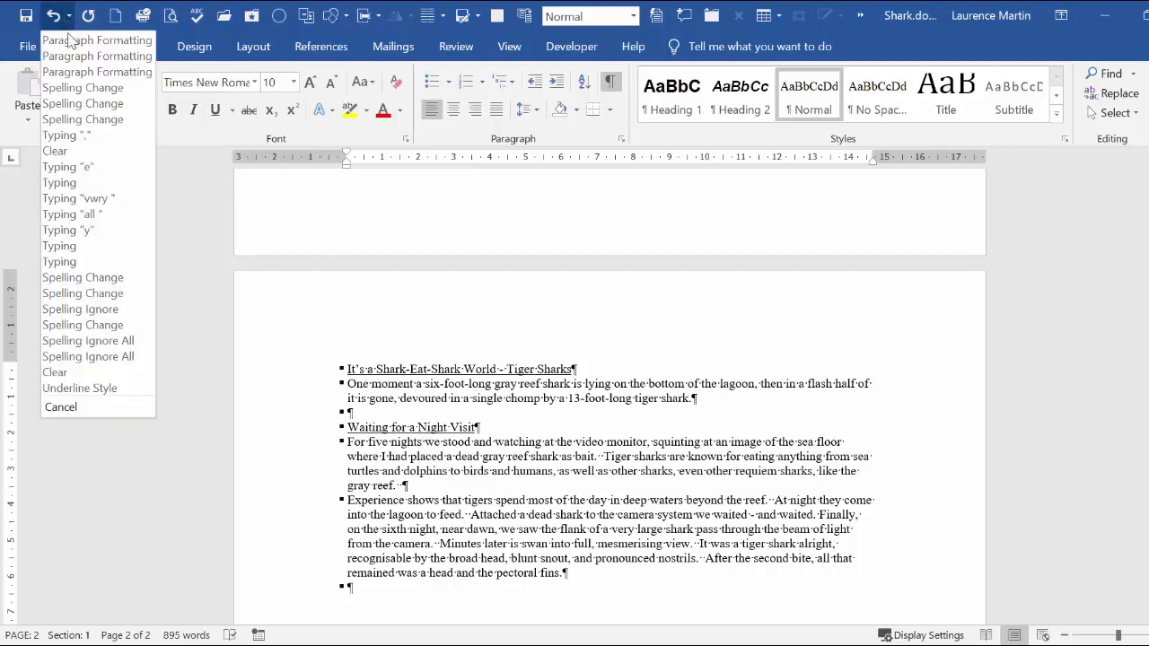
left_click(65, 71)
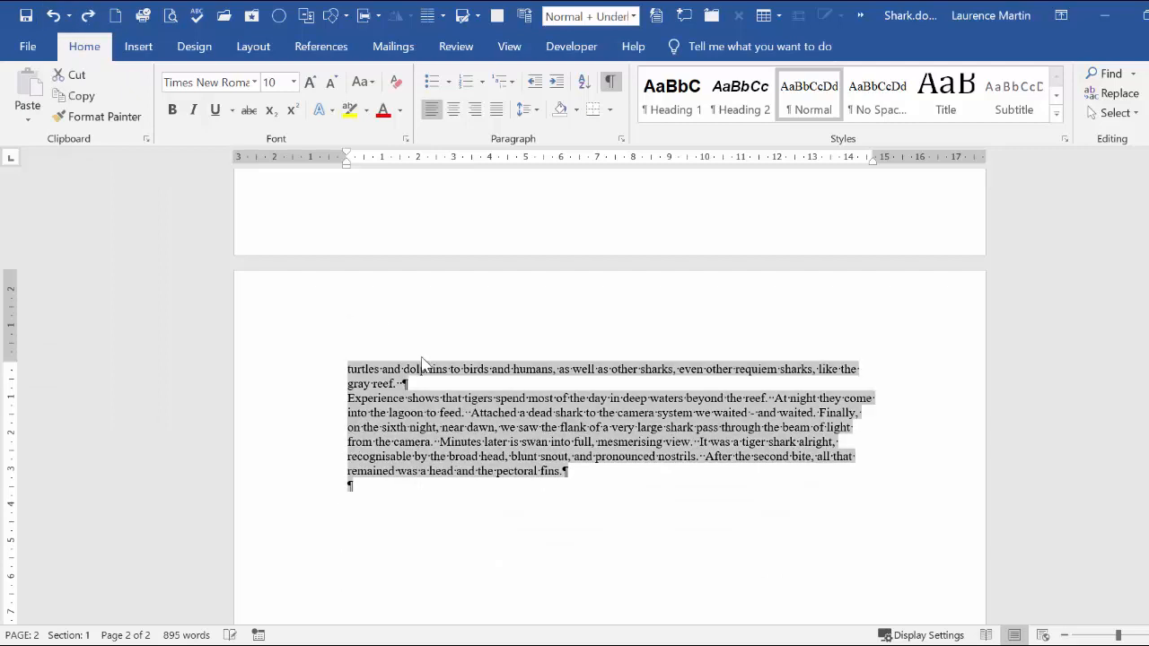
Step: Turn off Widow/Orphan control for the paragraph starting "For five nights" and select its line at the top of page 2
left_click(479, 370)
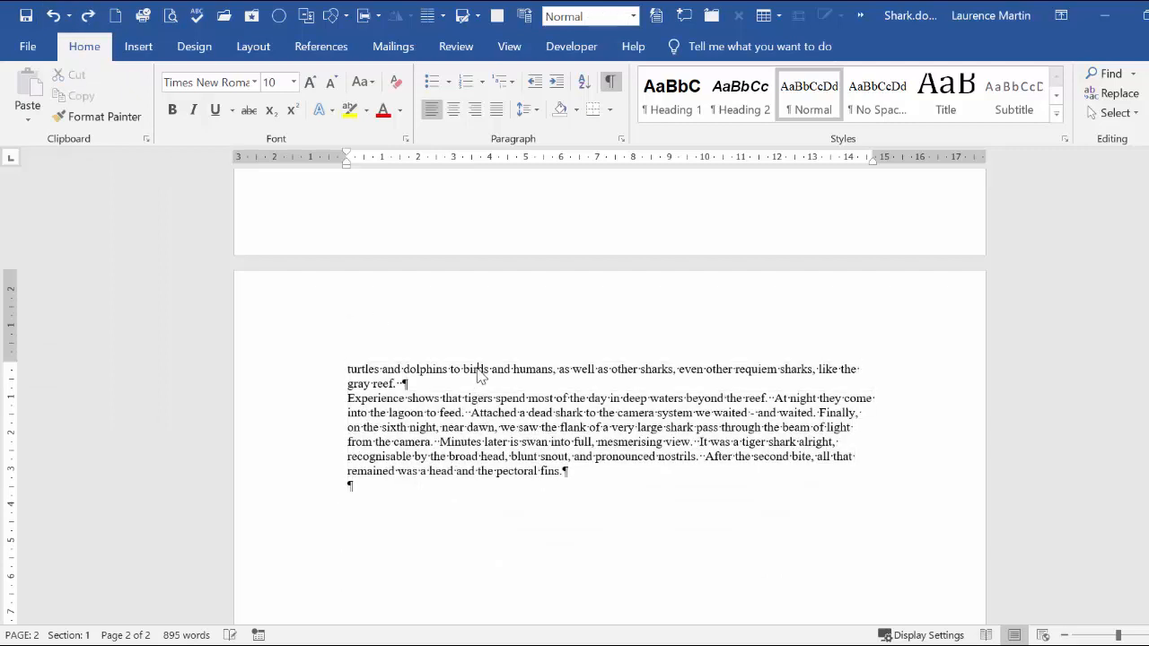
right_click(479, 370)
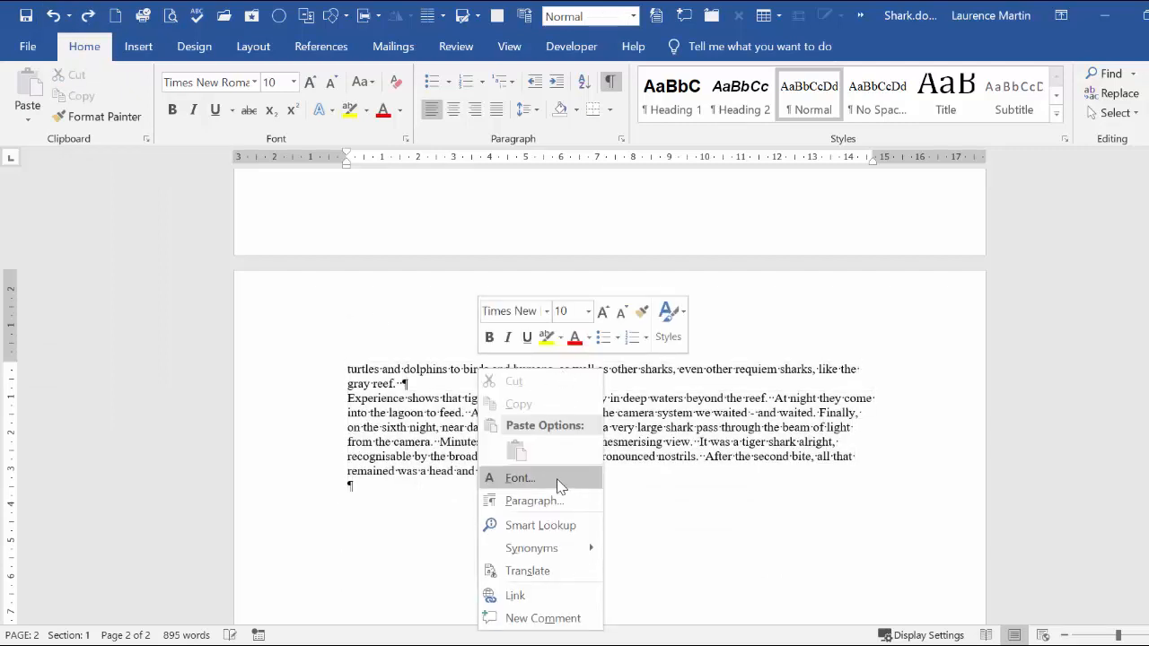
left_click(564, 500)
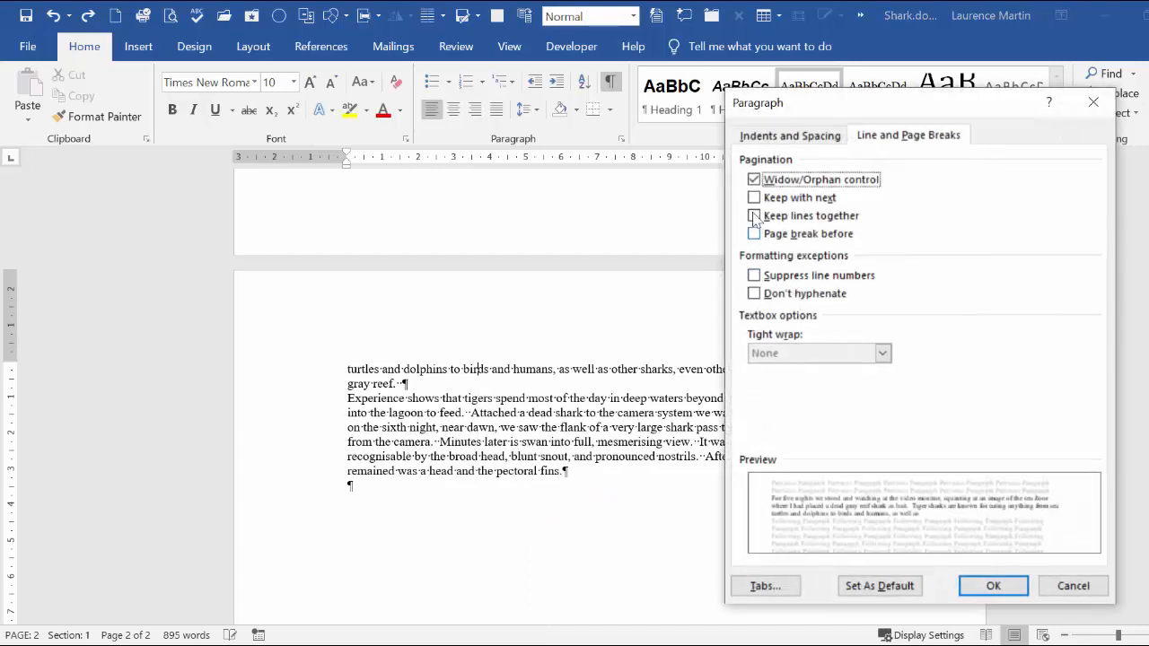
left_click(754, 180)
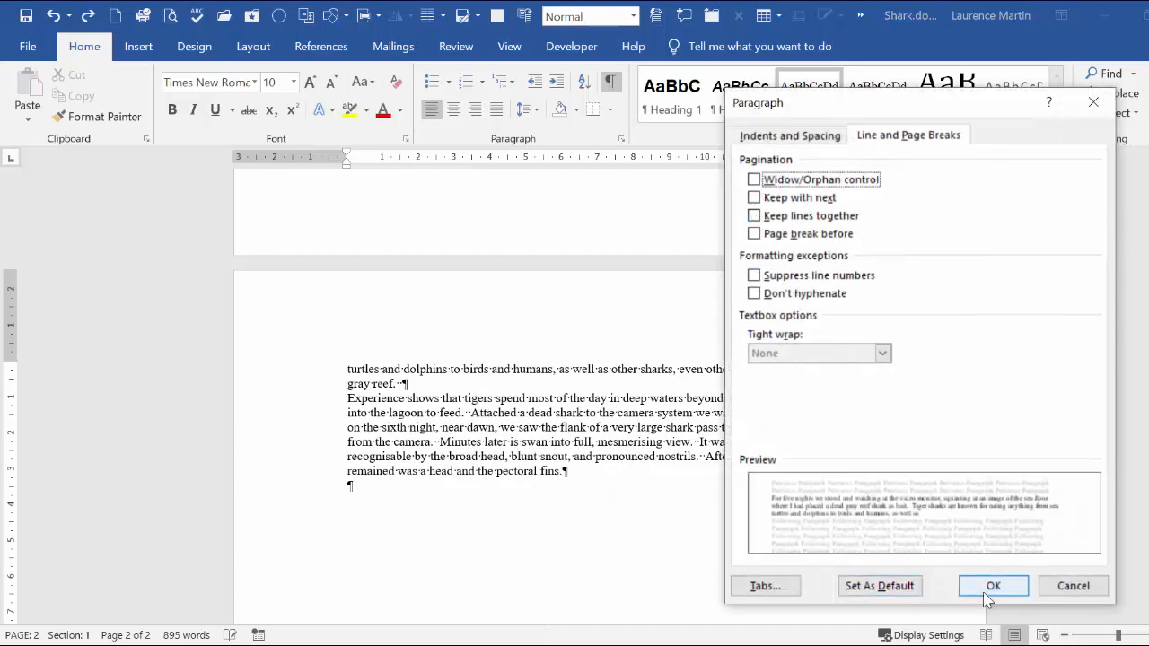
left_click(991, 588)
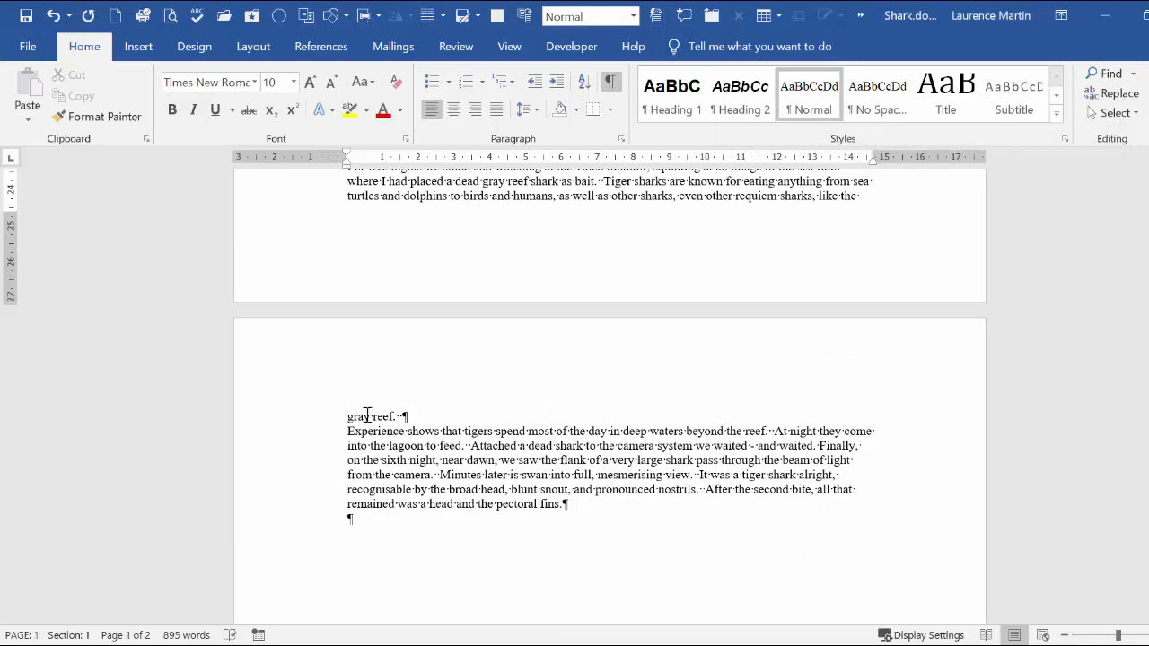
left_click(287, 422)
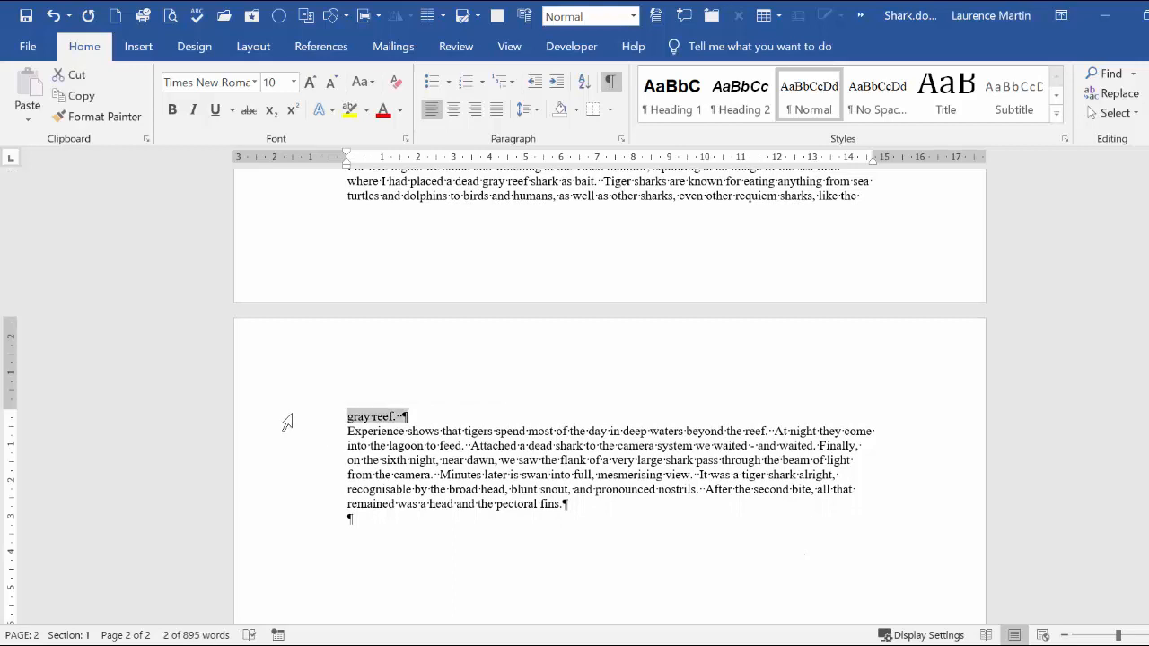
Step: Turn Widow/Orphan control back on for the paragraph that ends with "gray reef."
left_click(371, 420)
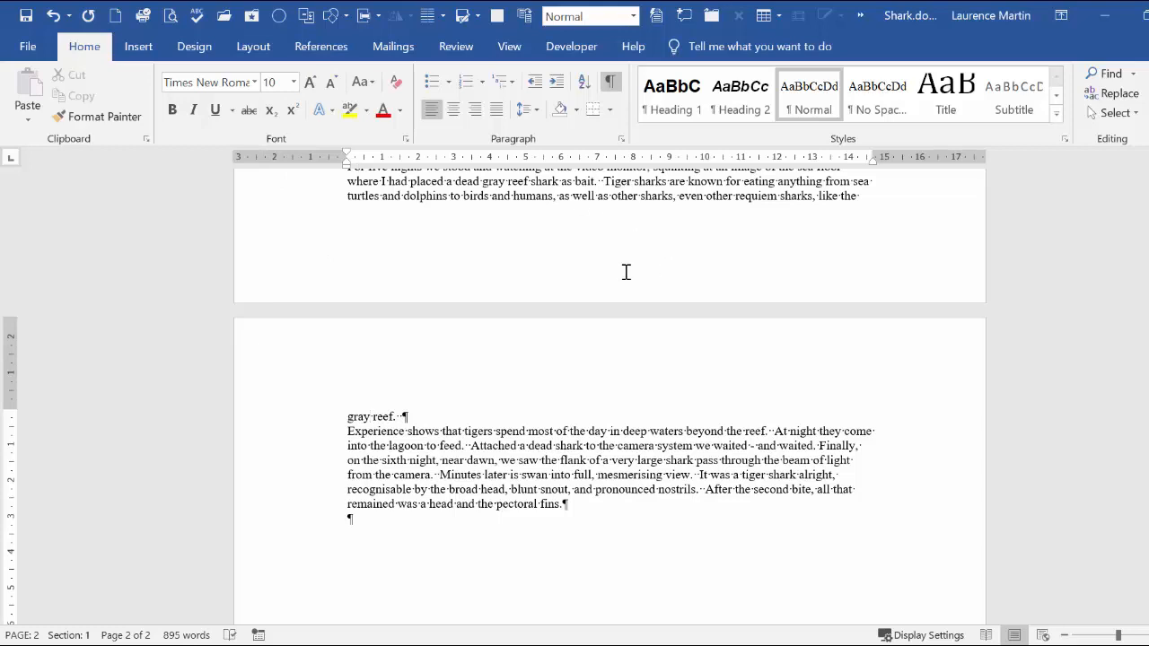
right_click(386, 416)
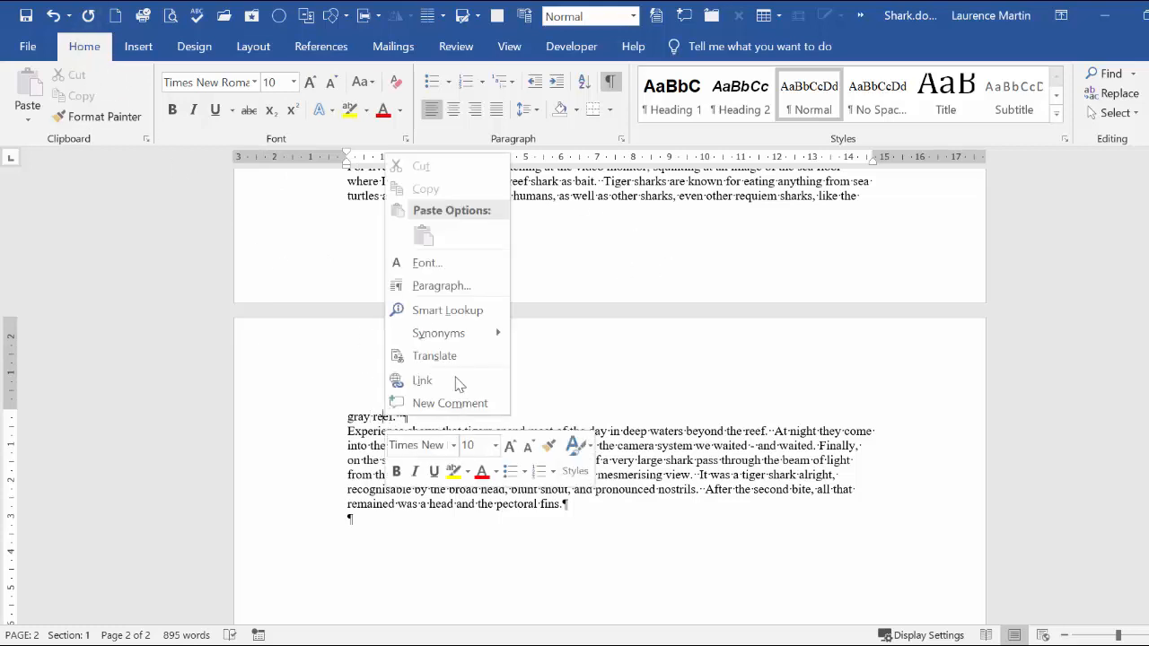
left_click(446, 287)
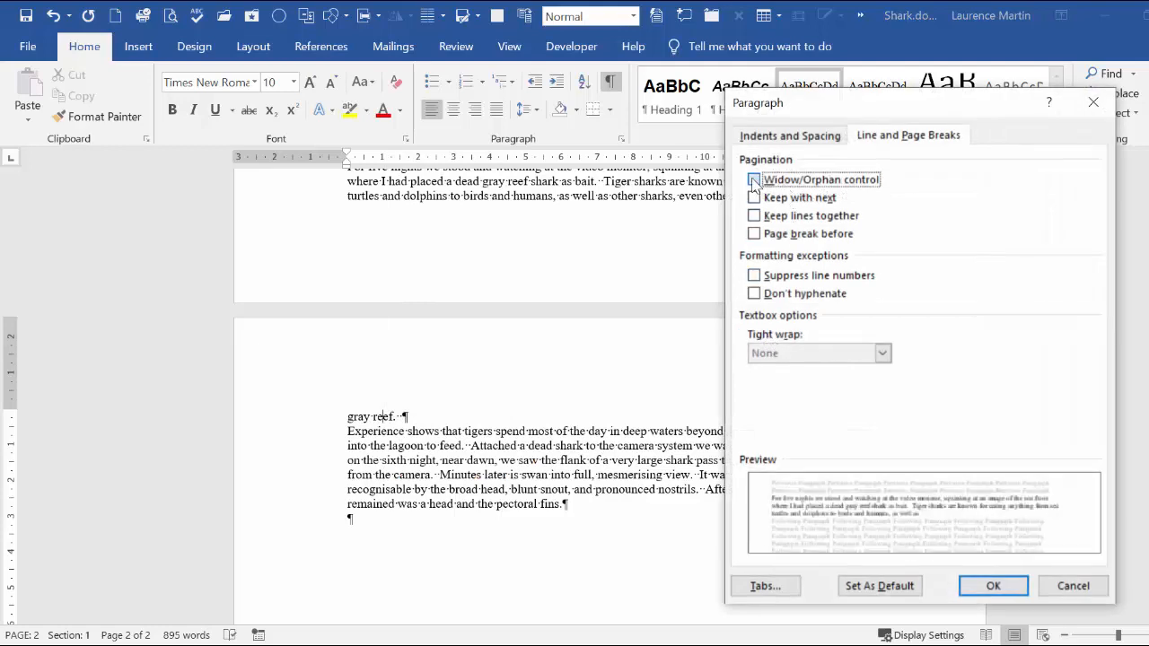
left_click(754, 179)
left_click(934, 140)
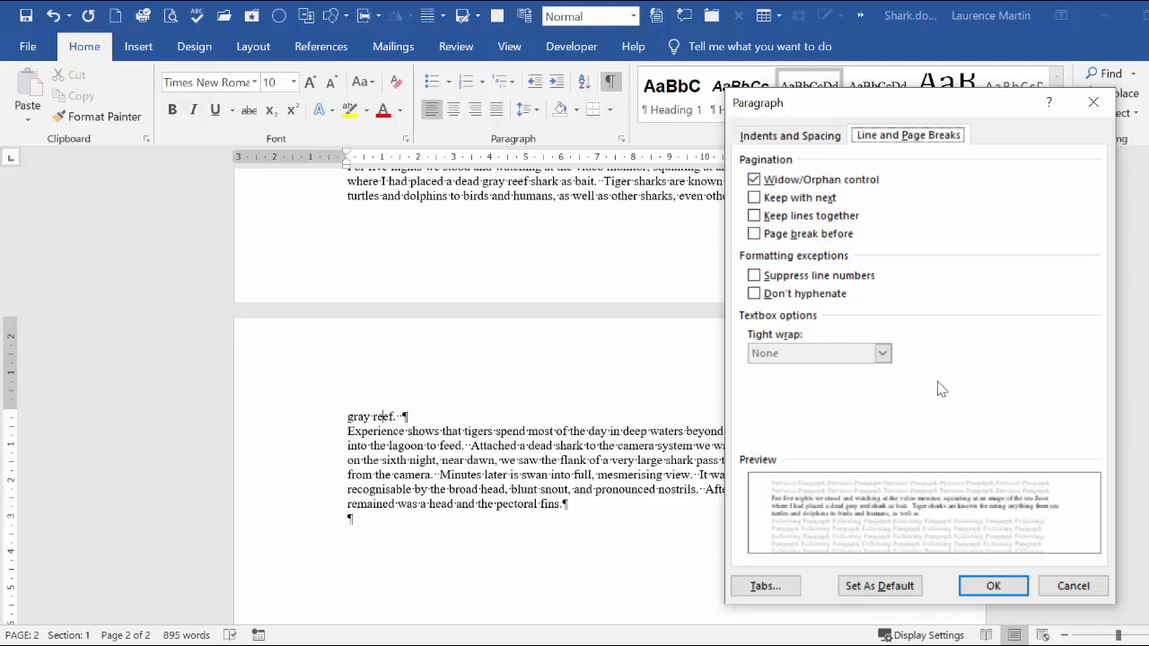
left_click(995, 588)
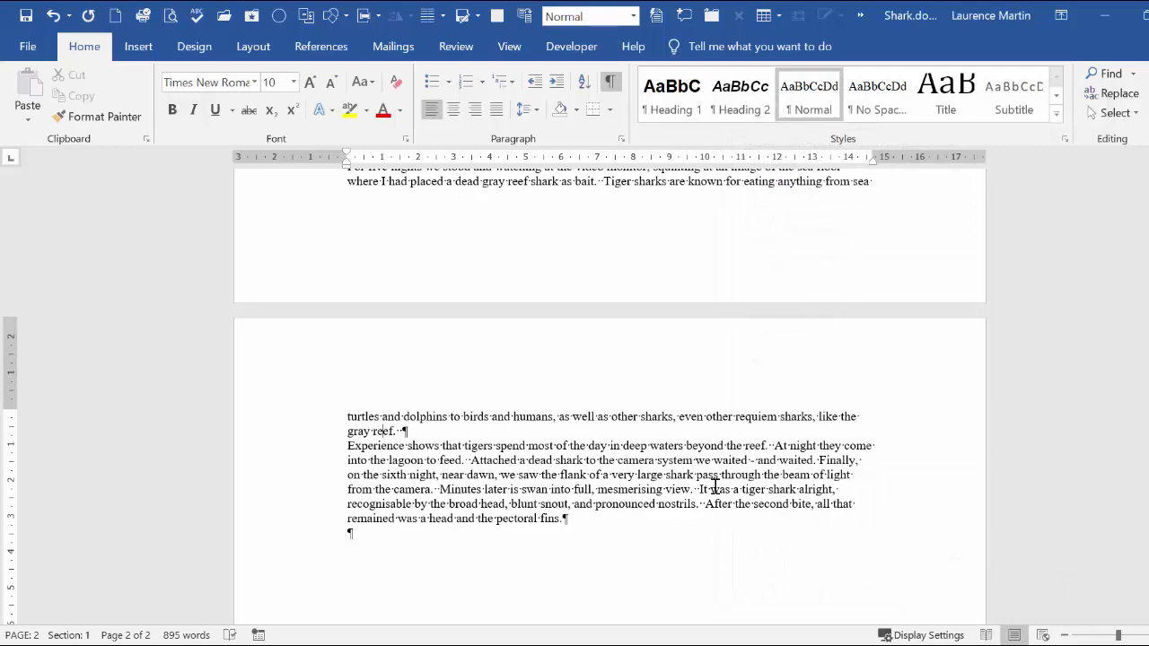
scroll(715, 487, "up", 2)
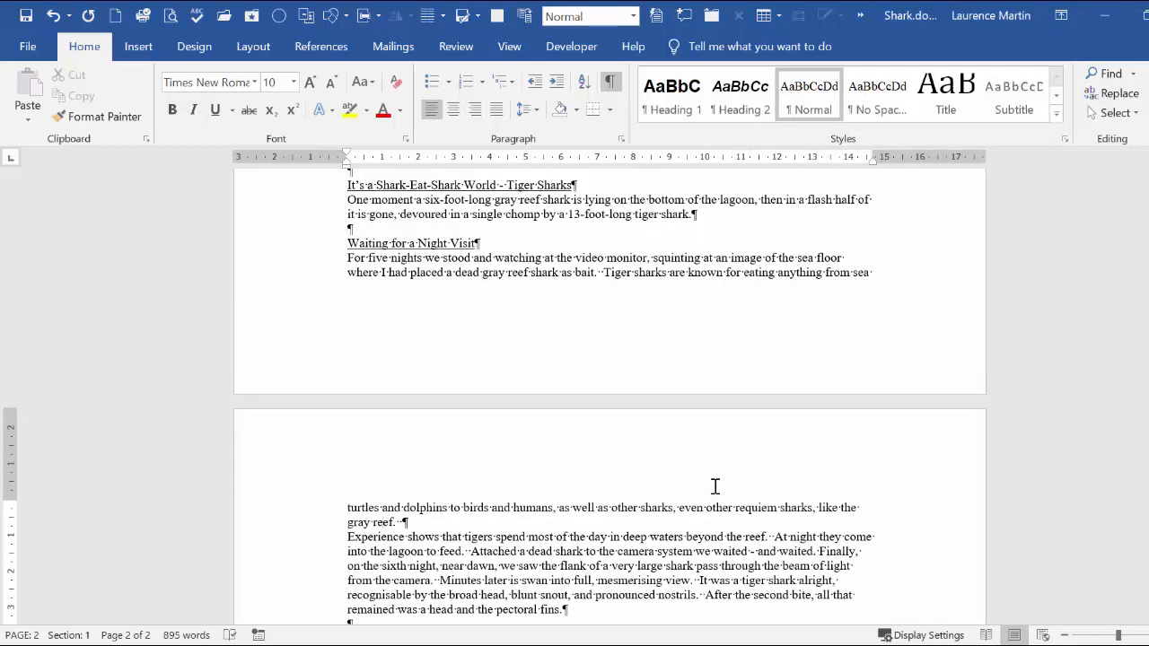